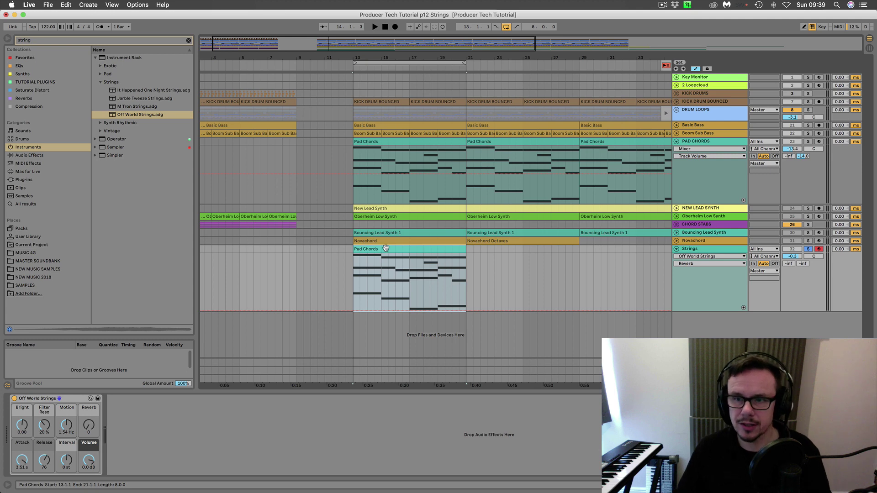
Rename the bottom clip to 'Strings' and duplicate its track into a second Strings track
{"action": "key", "text": "super+r"}
{"action": "type", "text": "Strings"}
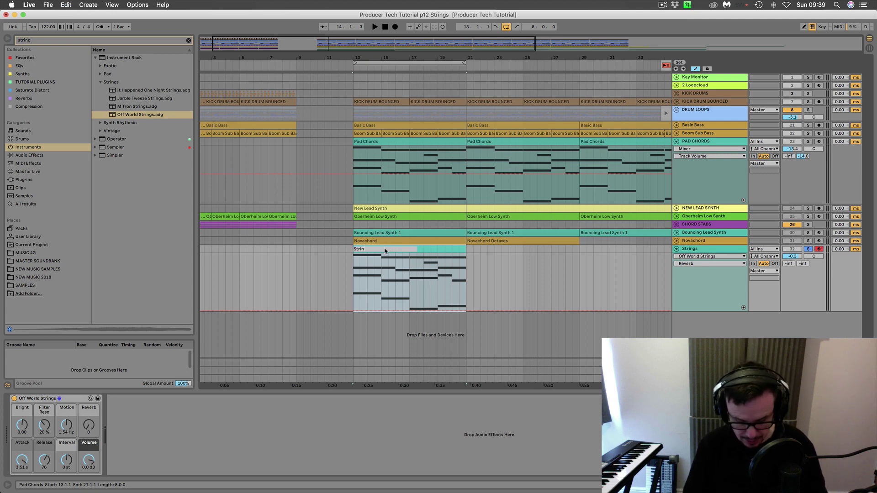
{"action": "key", "text": "Return"}
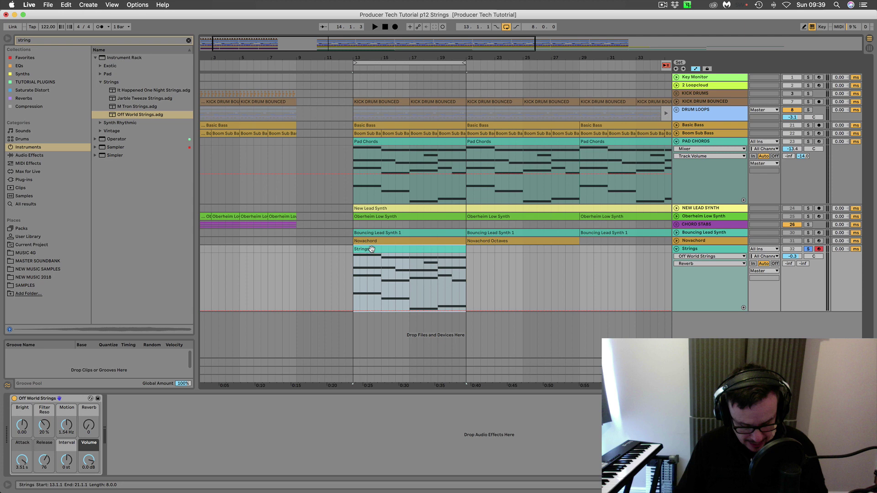
{"action": "left_click", "coordinate": [372, 320]}
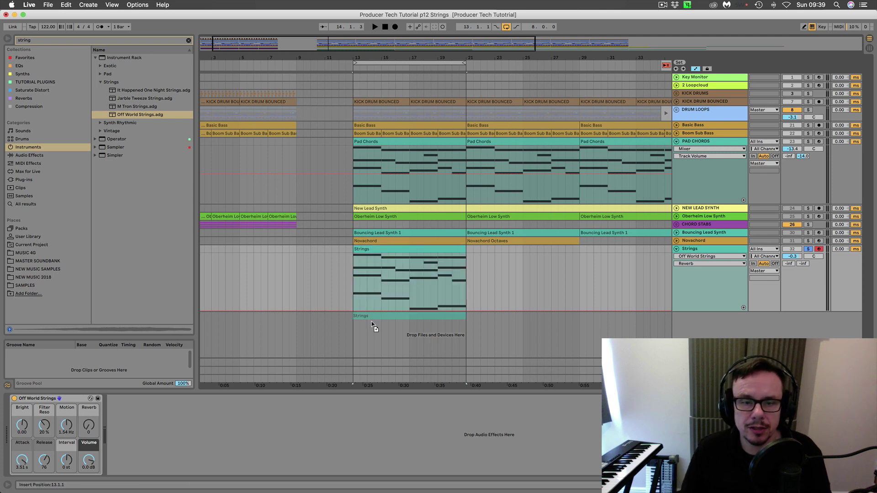
{"action": "key", "text": "super+d"}
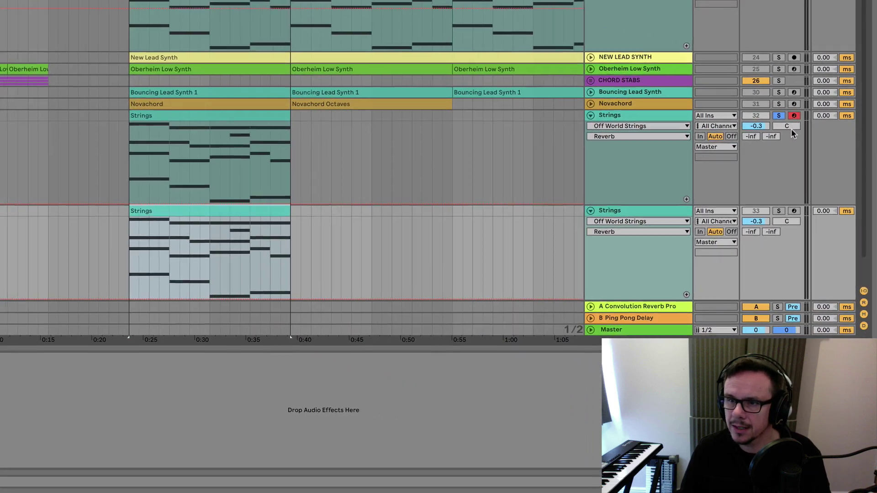
Pan the upper Strings track to 50L and the lower to 50R, and re-show the track delay column
{"action": "left_click_drag", "start_coordinate": [792, 150], "coordinate": [789, 152]}
{"action": "left_click_drag", "start_coordinate": [788, 222], "coordinate": [788, 214]}
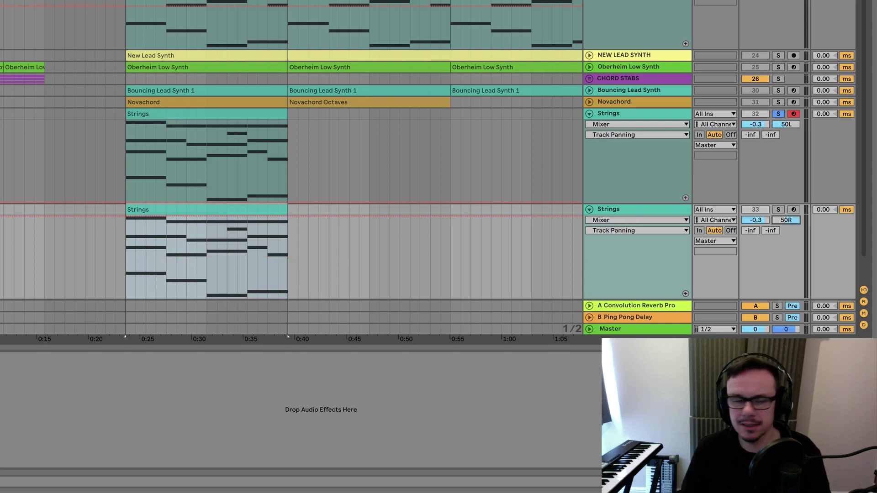
{"action": "left_click", "coordinate": [169, 113]}
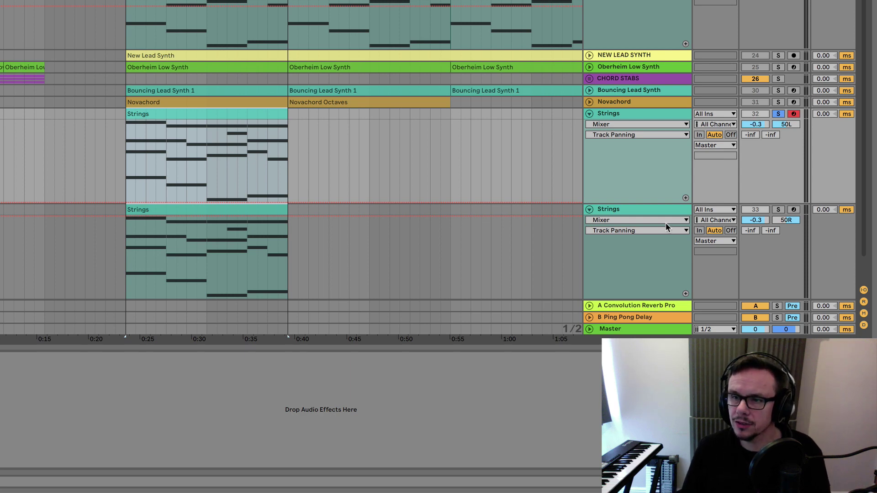
{"action": "left_click", "coordinate": [863, 325]}
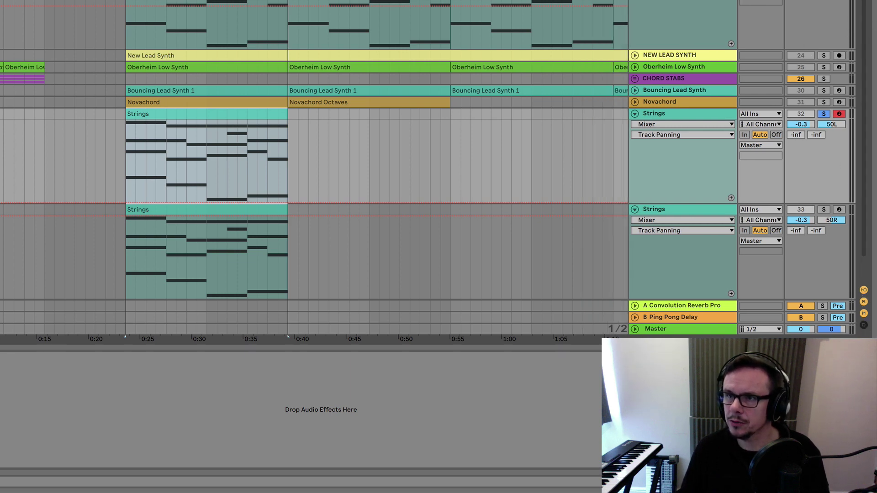
{"action": "left_click", "coordinate": [864, 325]}
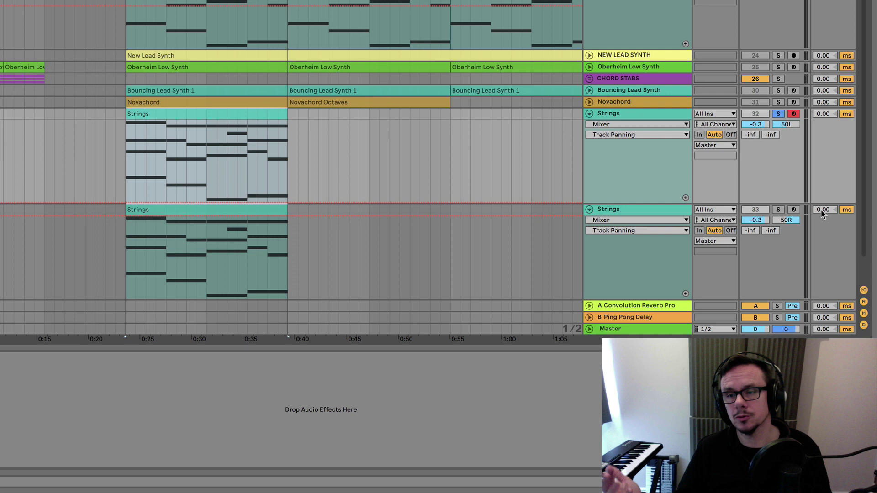
Set the lower Strings track's delay to -30.00 ms and select both Strings tracks
{"action": "left_click_drag", "start_coordinate": [820, 209], "coordinate": [820, 221]}
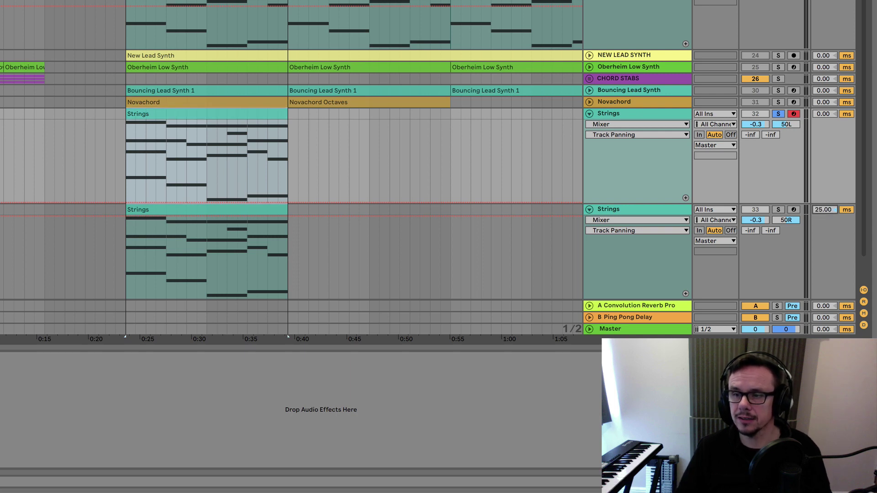
{"action": "left_click_drag", "start_coordinate": [822, 209], "coordinate": [823, 208]}
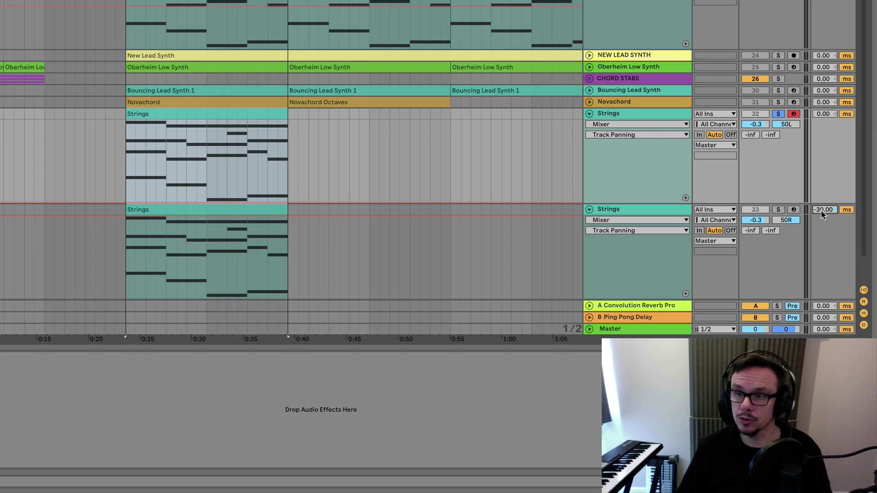
{"action": "scroll", "coordinate": [554, 124], "scroll_direction": "left", "scroll_amount": 2}
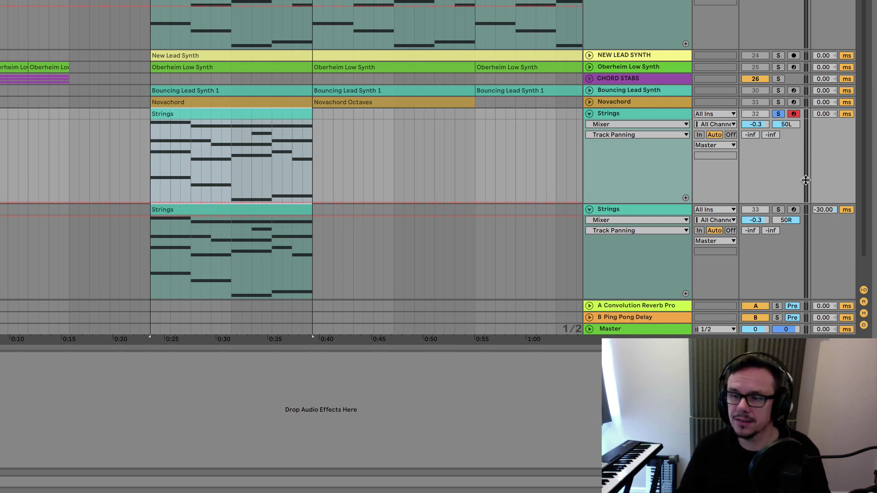
{"action": "left_click", "coordinate": [249, 208], "text": "shift"}
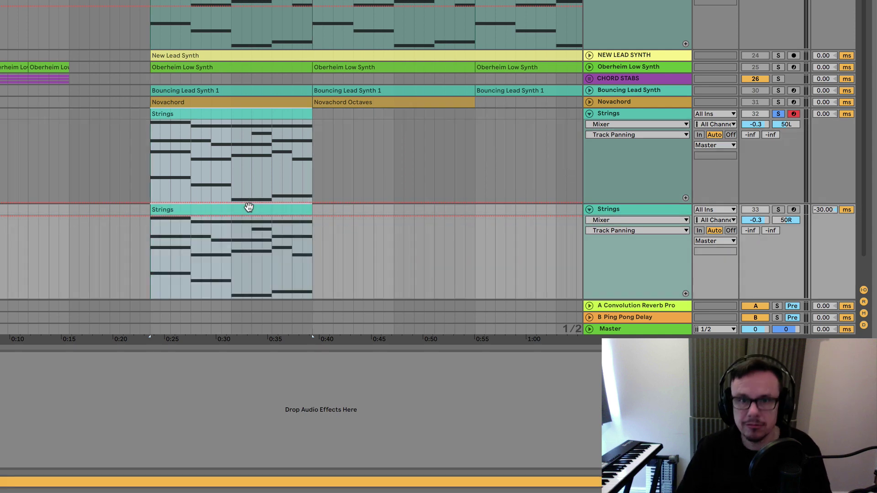
Group the two Strings tracks together with Group Tracks
{"action": "left_click", "coordinate": [614, 115]}
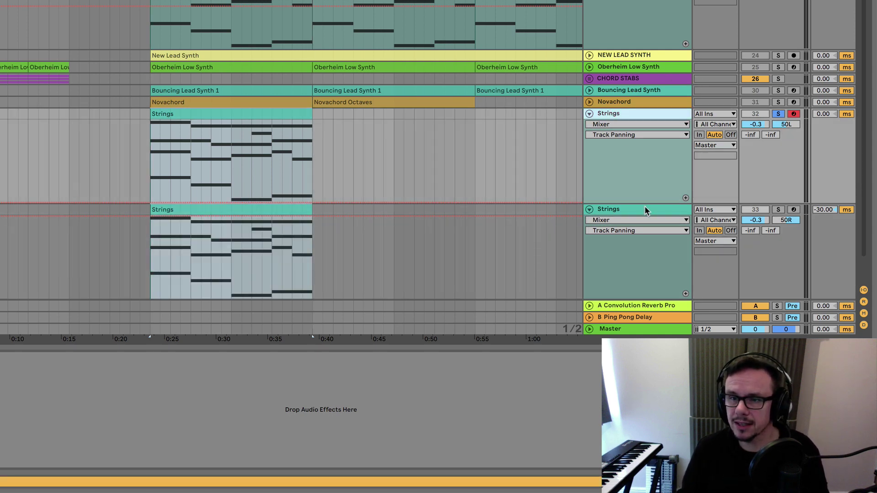
{"action": "left_click", "coordinate": [637, 209], "text": "shift"}
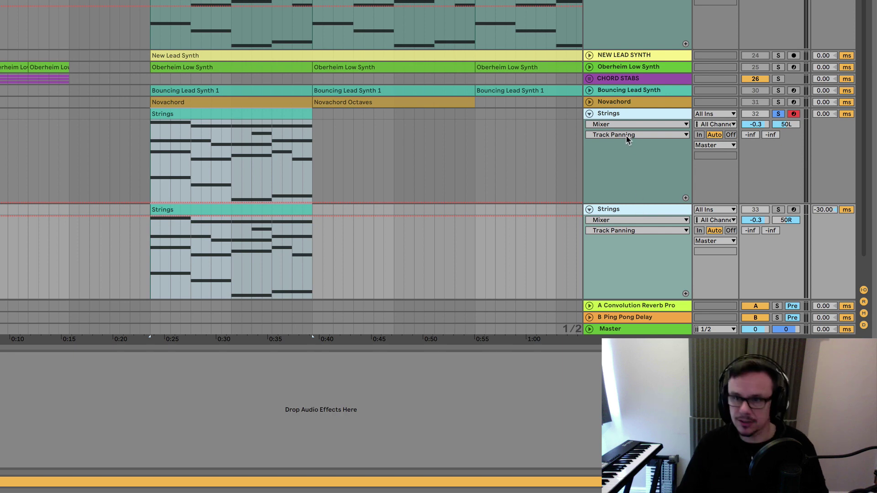
{"action": "right_click", "coordinate": [623, 116]}
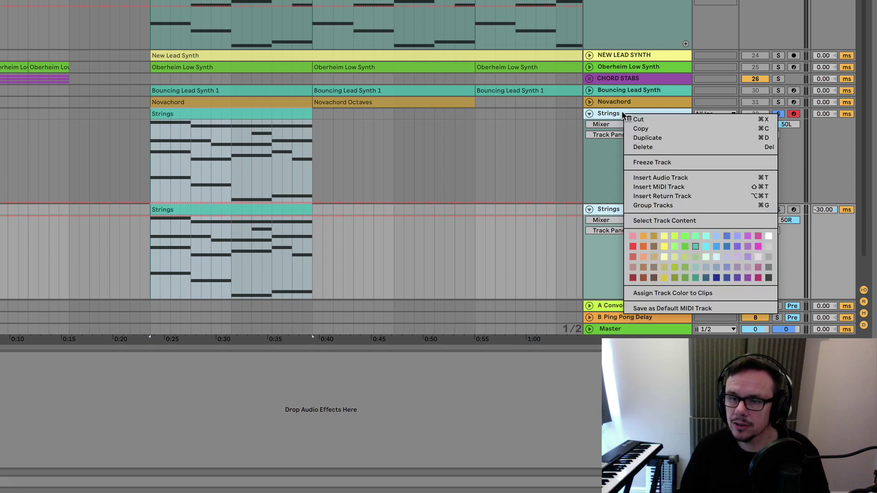
{"action": "left_click", "coordinate": [642, 205]}
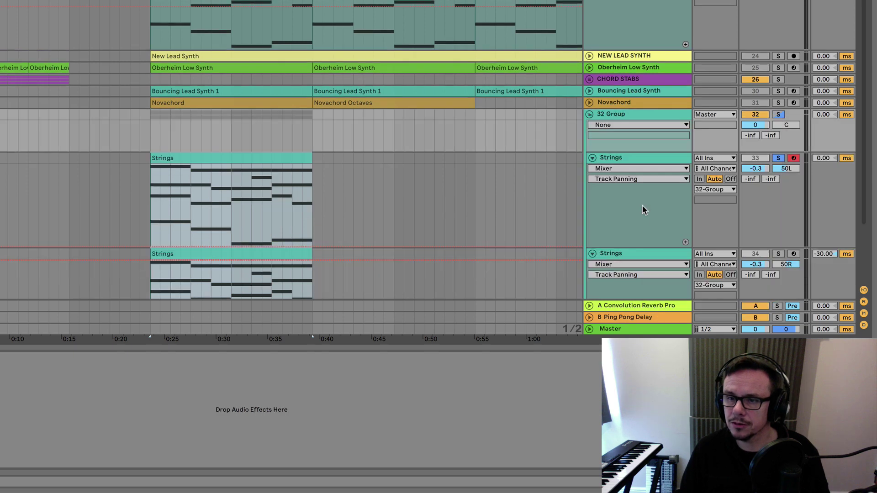
Name the new group 'Strings', solo it and start playback
{"action": "left_click", "coordinate": [621, 114]}
{"action": "key", "text": "ctrl+r"}
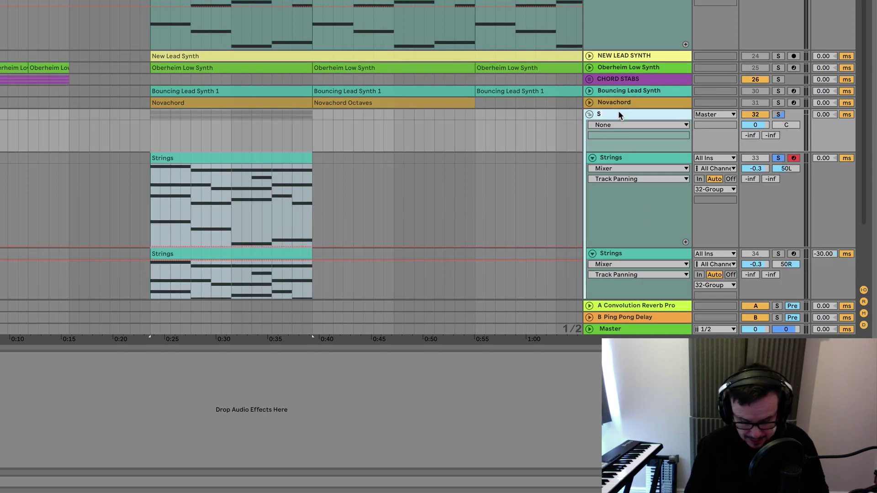
{"action": "type", "text": "Strings"}
{"action": "key", "text": "Return"}
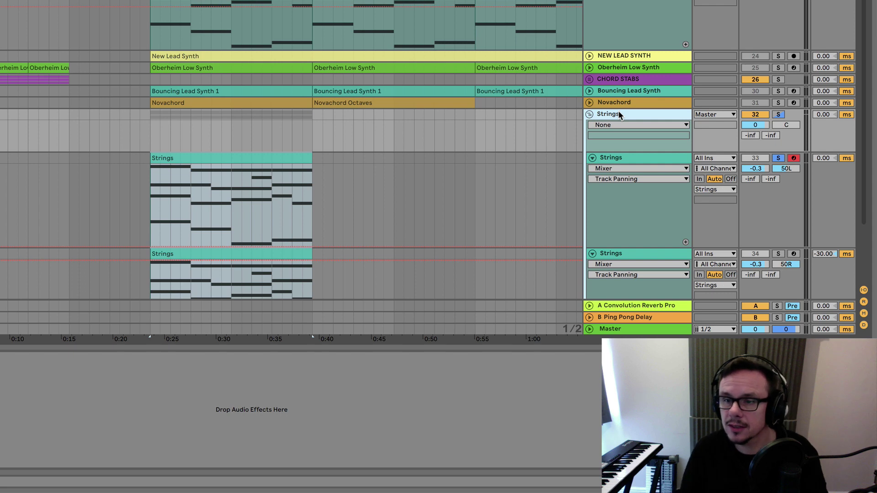
{"action": "left_click", "coordinate": [779, 115]}
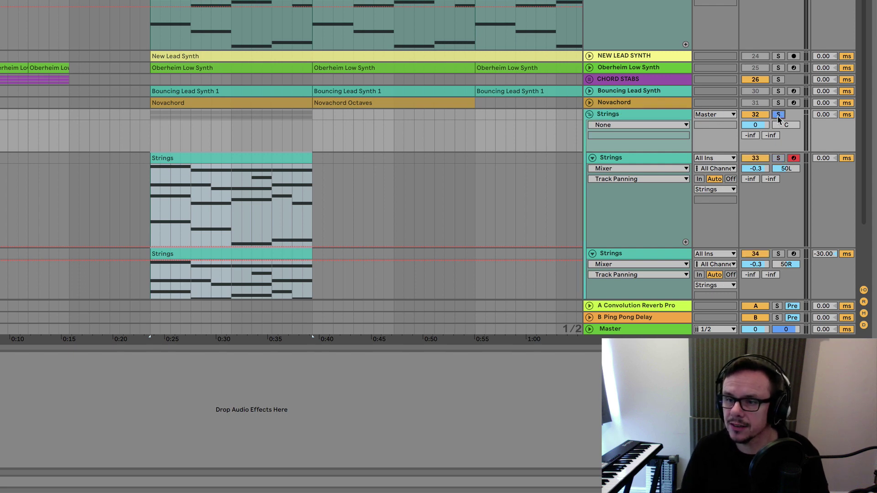
{"action": "key", "text": "space"}
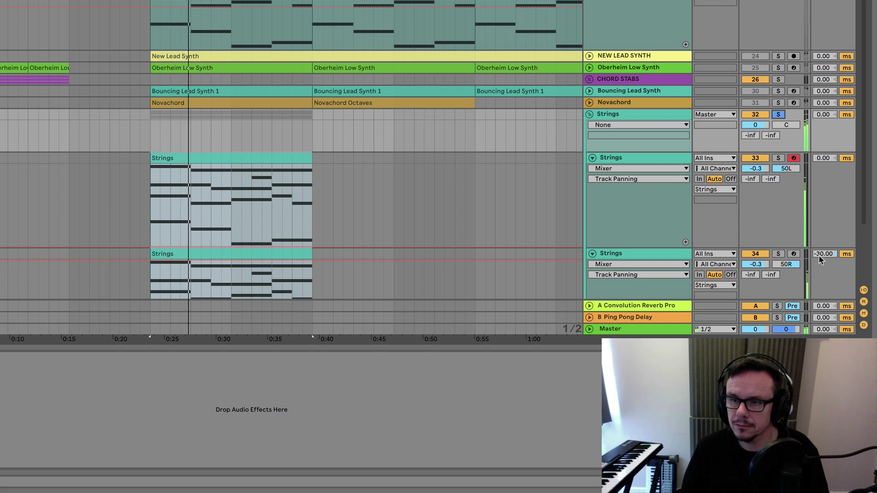
Try different track delays on the lower Strings track during playback, settling on 50.00 ms
{"action": "left_click_drag", "start_coordinate": [819, 260], "coordinate": [818, 271]}
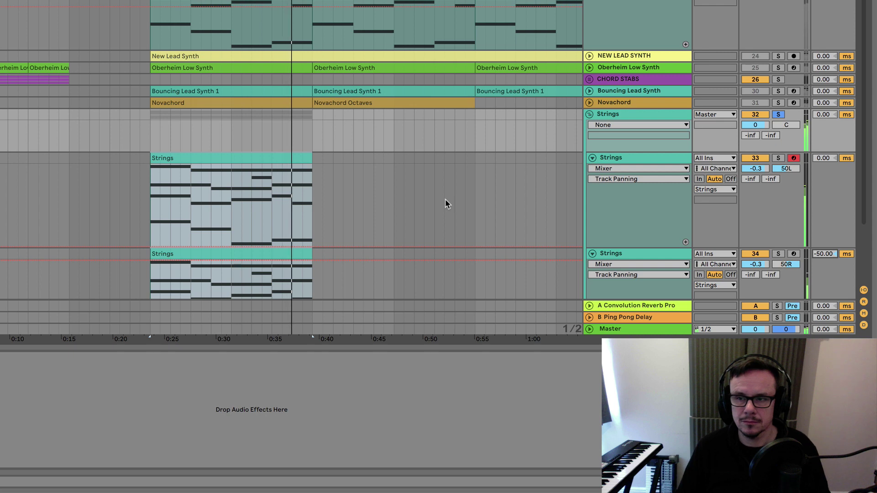
{"action": "key", "text": "space"}
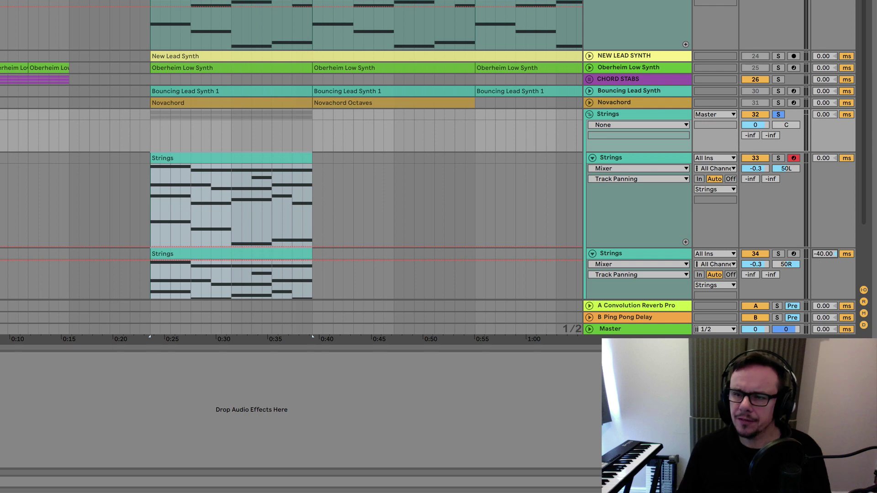
{"action": "left_click", "coordinate": [820, 253]}
{"action": "type", "text": "24"}
{"action": "key", "text": "Return"}
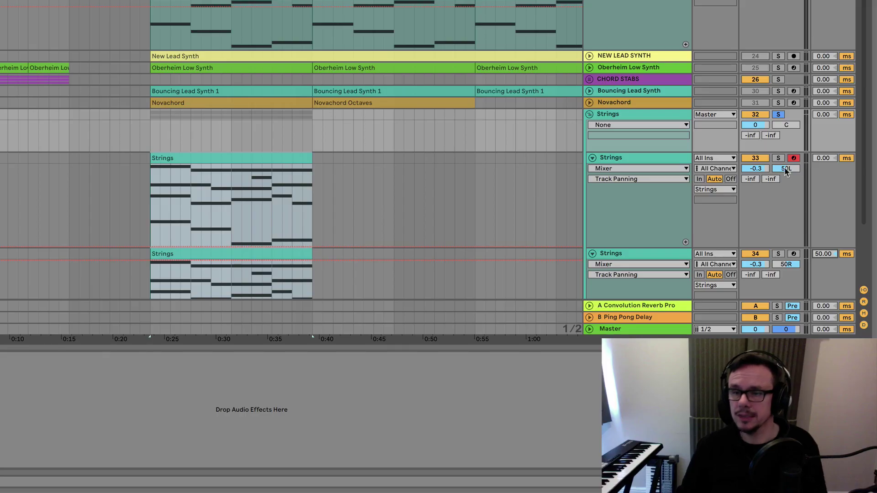
Select the Strings group, start playback, and show the upper track's Off World Strings instrument
{"action": "left_click", "coordinate": [614, 141]}
{"action": "left_click", "coordinate": [608, 113]}
{"action": "key", "text": "space"}
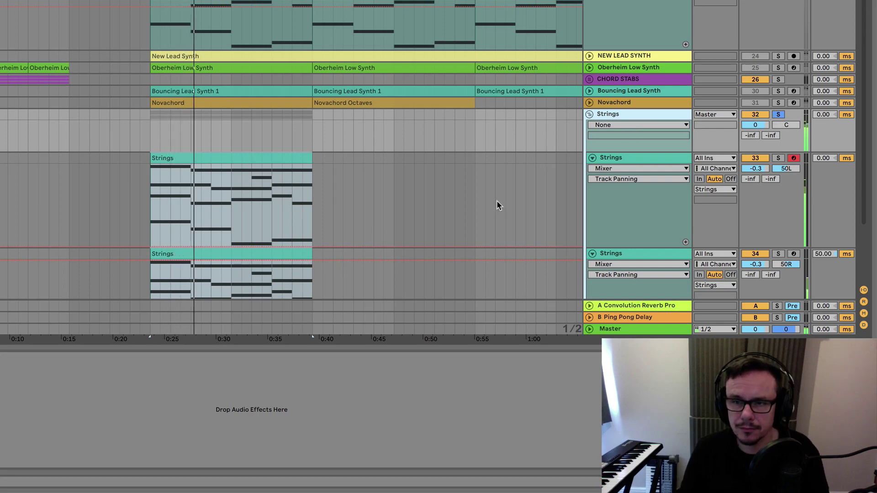
{"action": "left_click", "coordinate": [612, 157]}
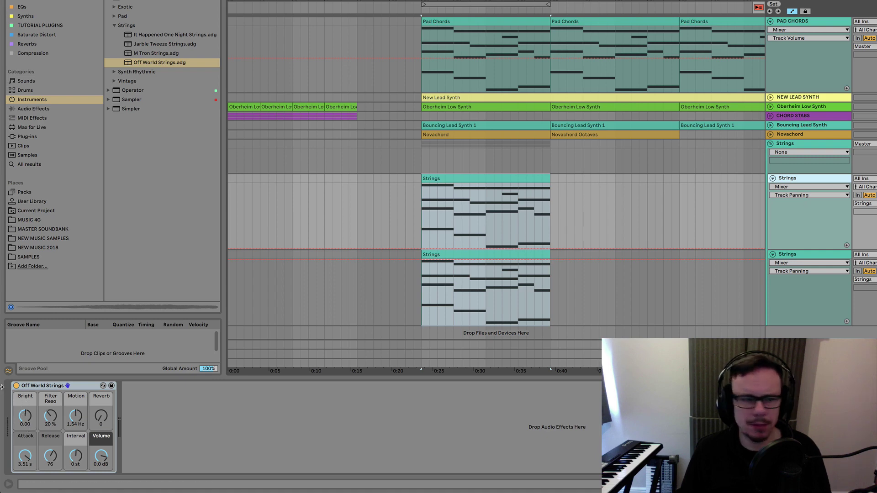
Show the upper Strings track's Bright automation, add a breakpoint, and toggle Automation Mode off and on
{"action": "left_click", "coordinate": [28, 417]}
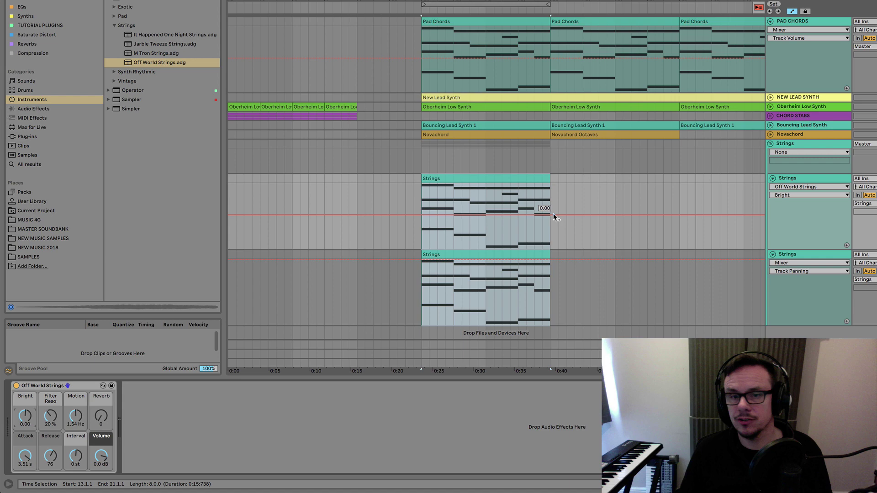
{"action": "left_click", "coordinate": [421, 215]}
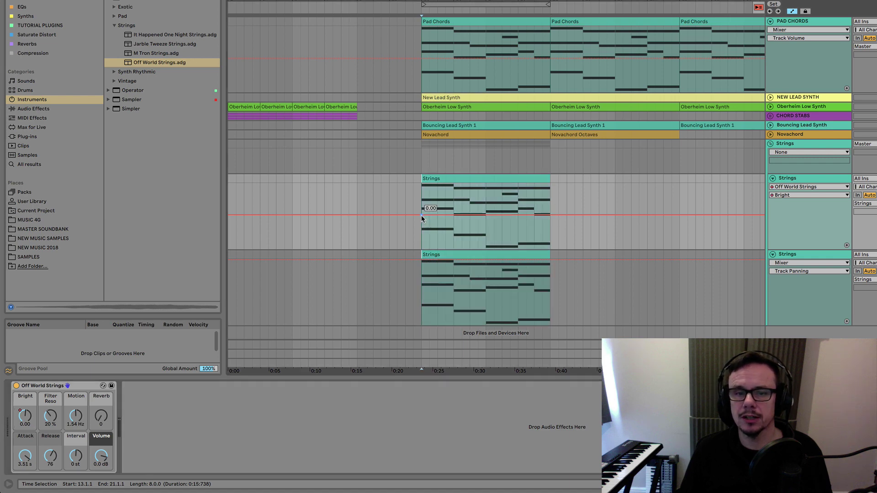
{"action": "left_click", "coordinate": [792, 12]}
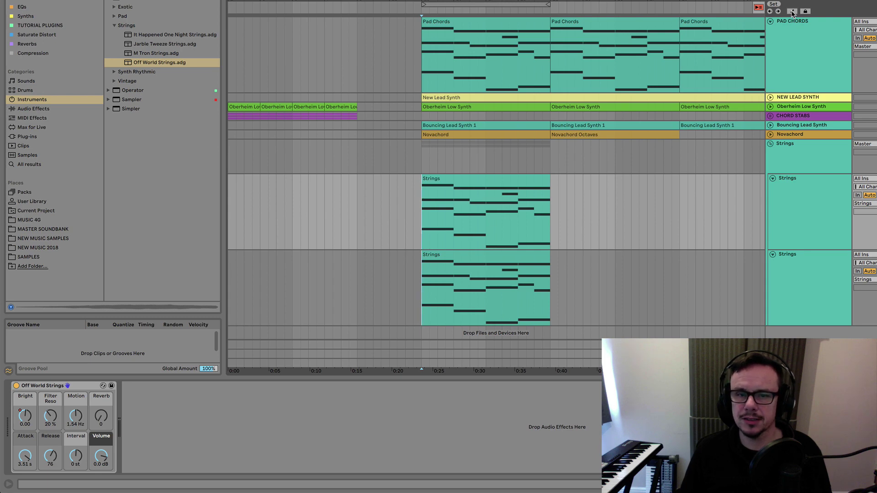
{"action": "left_click", "coordinate": [466, 178]}
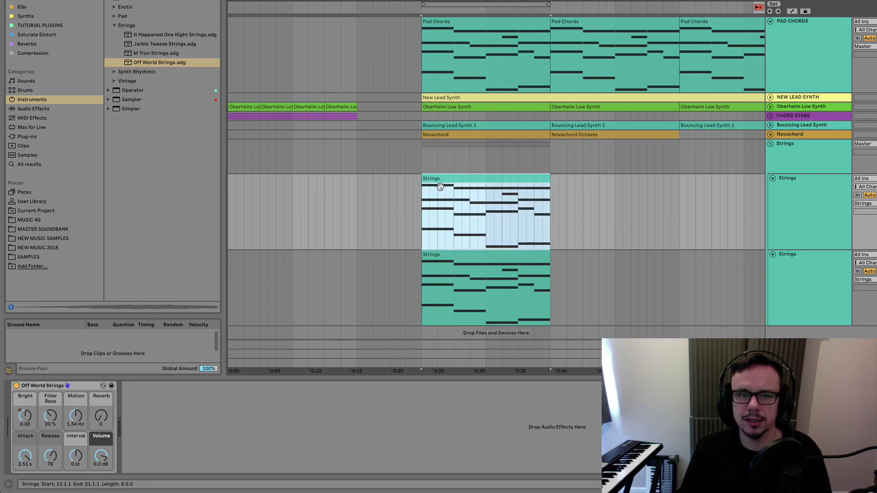
{"action": "left_click", "coordinate": [792, 12]}
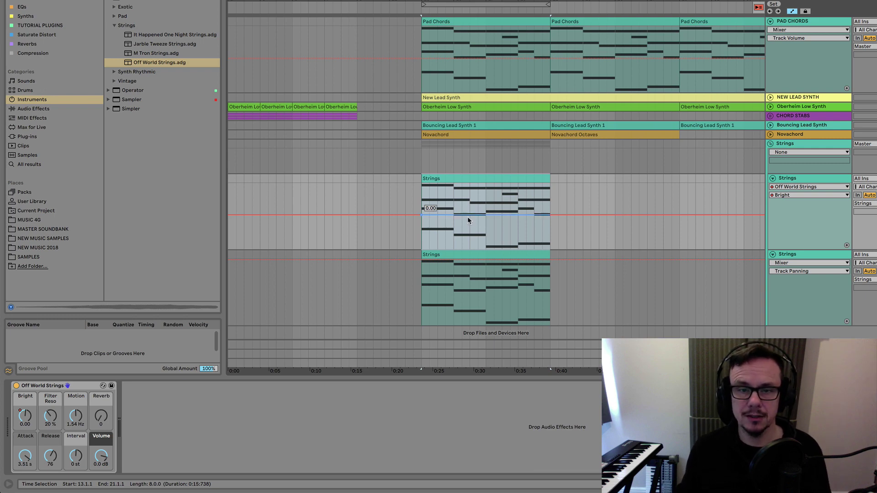
Draw the upper Bright curve peaking at 0.50 and the lower track's Bright dipping to -0.98
{"action": "mouse_move", "coordinate": [455, 214]}
{"action": "left_mouse_down"}
{"action": "mouse_move", "coordinate": [485, 202]}
{"action": "mouse_move", "coordinate": [453, 201]}
{"action": "left_mouse_up"}
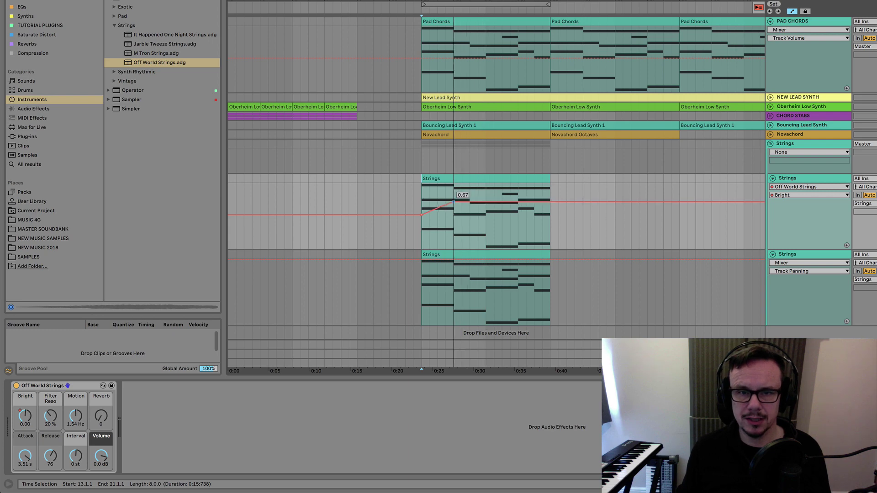
{"action": "mouse_move", "coordinate": [473, 203]}
{"action": "left_mouse_down"}
{"action": "mouse_move", "coordinate": [518, 227]}
{"action": "mouse_move", "coordinate": [550, 214]}
{"action": "left_mouse_up"}
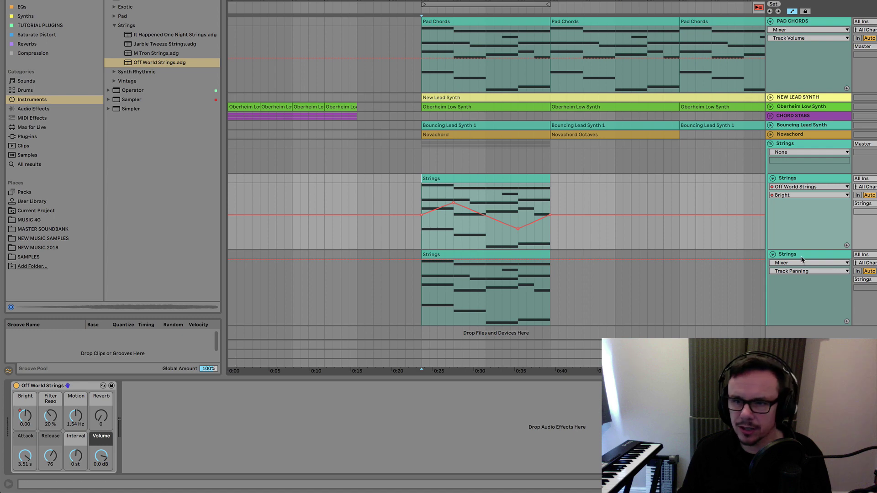
{"action": "left_click", "coordinate": [625, 272]}
{"action": "left_click", "coordinate": [26, 415]}
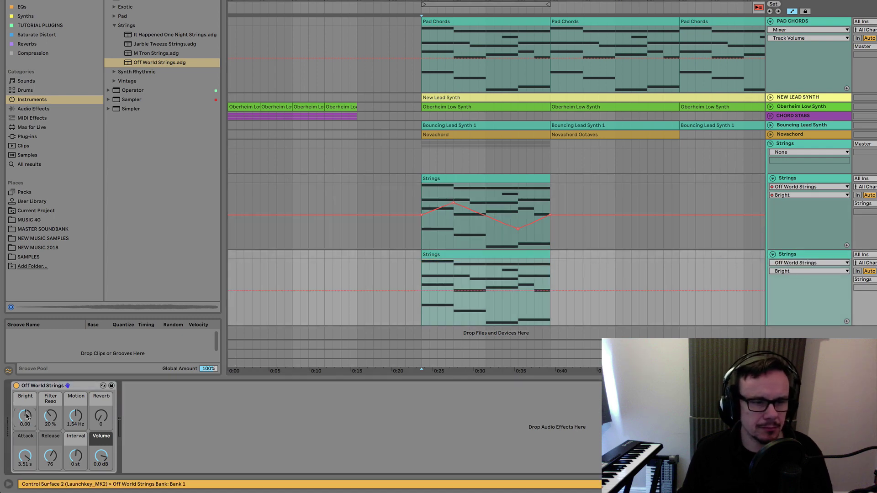
{"action": "left_click", "coordinate": [420, 290]}
{"action": "mouse_move", "coordinate": [454, 291]}
{"action": "left_mouse_down"}
{"action": "mouse_move", "coordinate": [454, 308]}
{"action": "mouse_move", "coordinate": [518, 277]}
{"action": "mouse_move", "coordinate": [547, 279]}
{"action": "mouse_move", "coordinate": [548, 291]}
{"action": "left_mouse_up"}
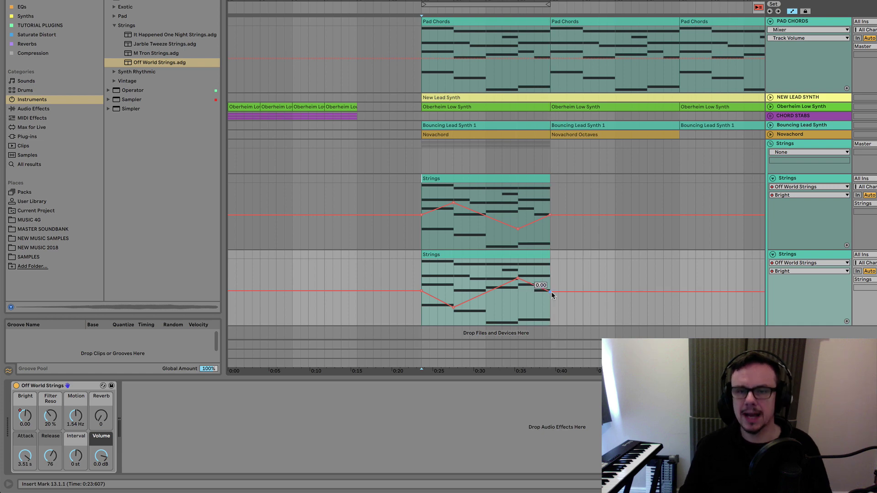
{"action": "left_click", "coordinate": [793, 144]}
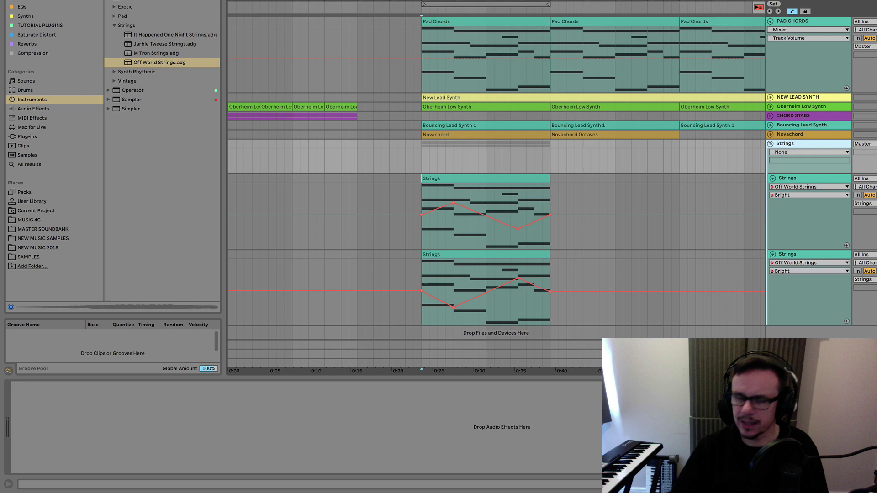
During playback, raise the lower Bright peak to 1.43 and move both tracks' peak and dip later
{"action": "key", "text": "space"}
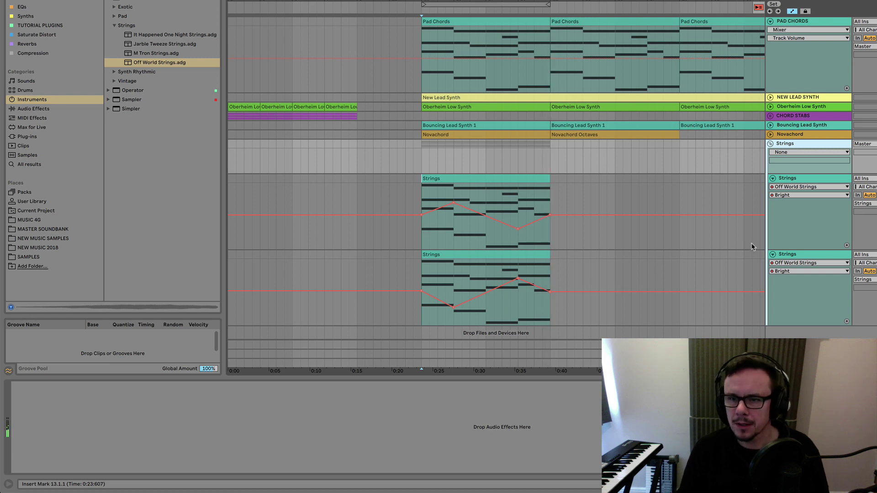
{"action": "left_click", "coordinate": [800, 182]}
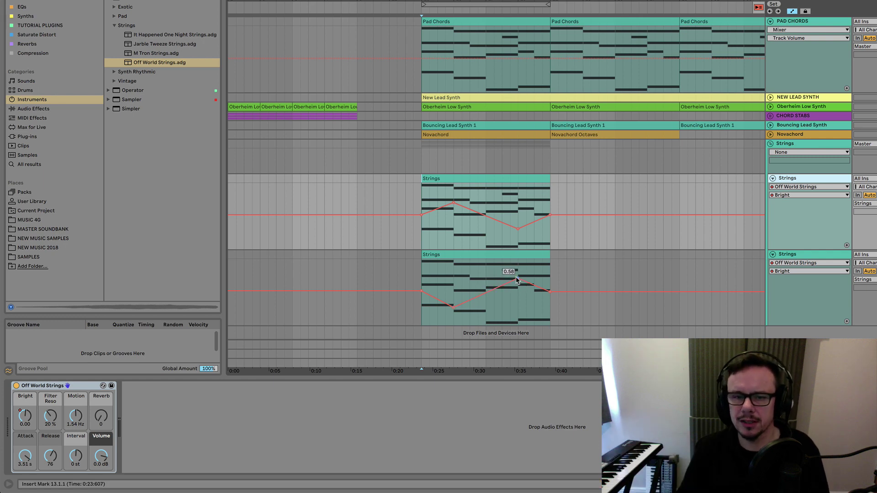
{"action": "left_click_drag", "start_coordinate": [518, 279], "coordinate": [519, 278]}
{"action": "left_click_drag", "start_coordinate": [518, 230], "coordinate": [518, 231]}
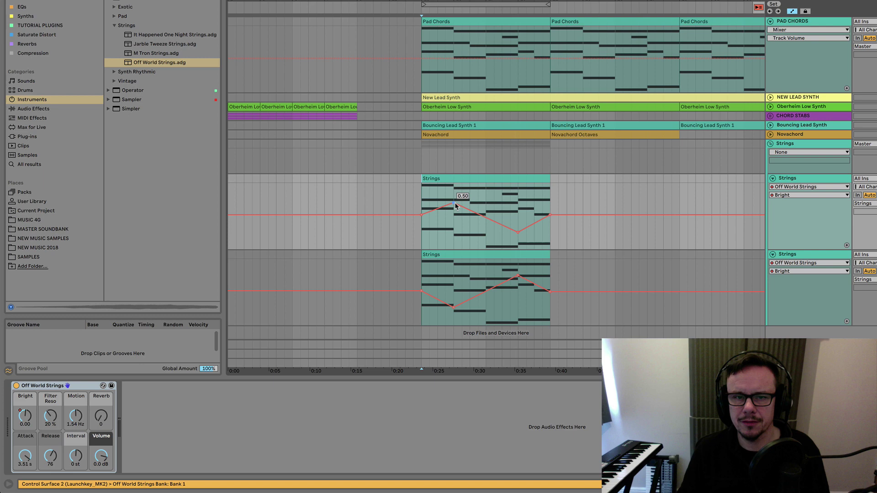
{"action": "left_click_drag", "start_coordinate": [453, 203], "coordinate": [470, 200]}
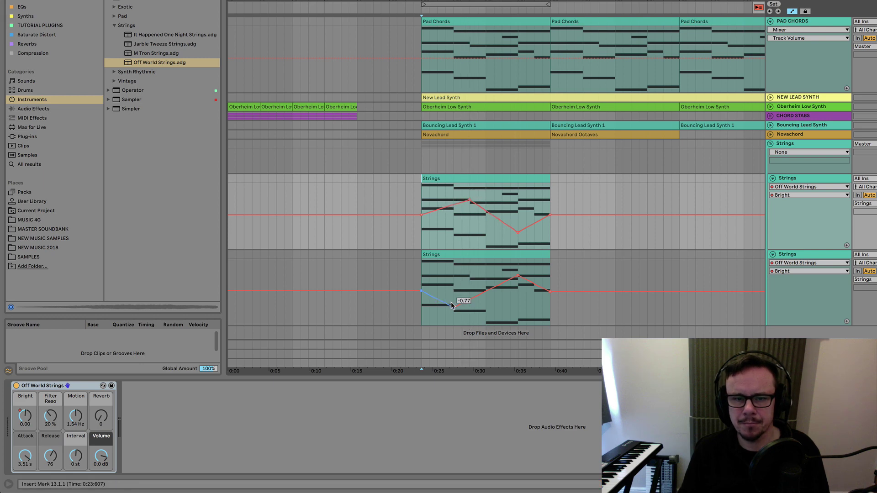
{"action": "mouse_move", "coordinate": [451, 305]}
{"action": "left_mouse_down"}
{"action": "mouse_move", "coordinate": [462, 307]}
{"action": "mouse_move", "coordinate": [454, 307]}
{"action": "left_mouse_up"}
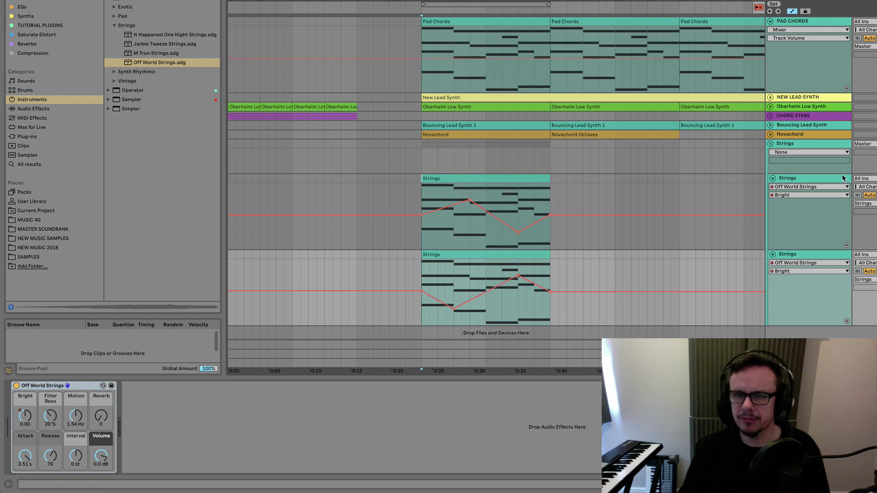
{"action": "key", "text": "Up"}
Raise the Strings group's Send A to the Convolution Reverb Pro return to about -4 dB
{"action": "left_click", "coordinate": [793, 168]}
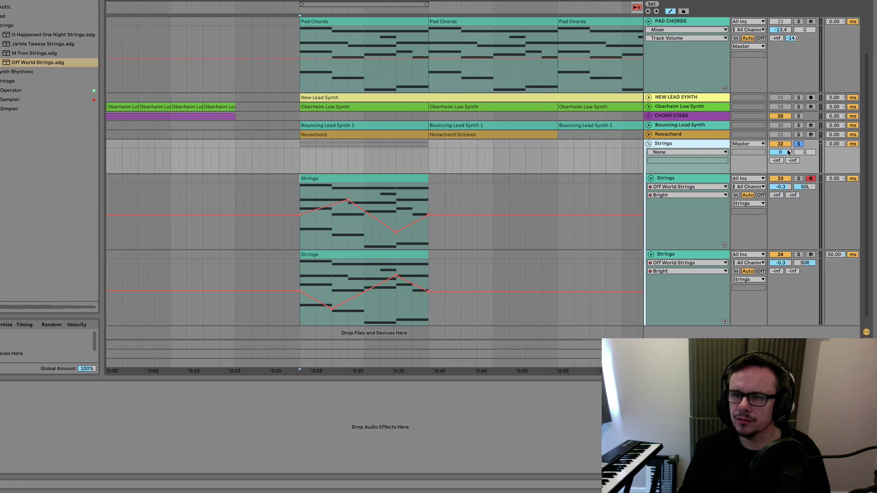
{"action": "key", "text": "space"}
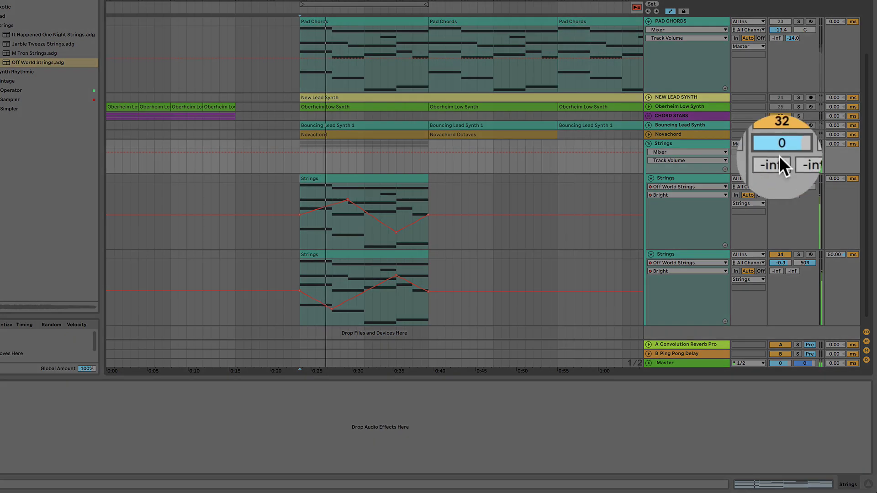
{"action": "left_click_drag", "start_coordinate": [777, 160], "coordinate": [778, 139]}
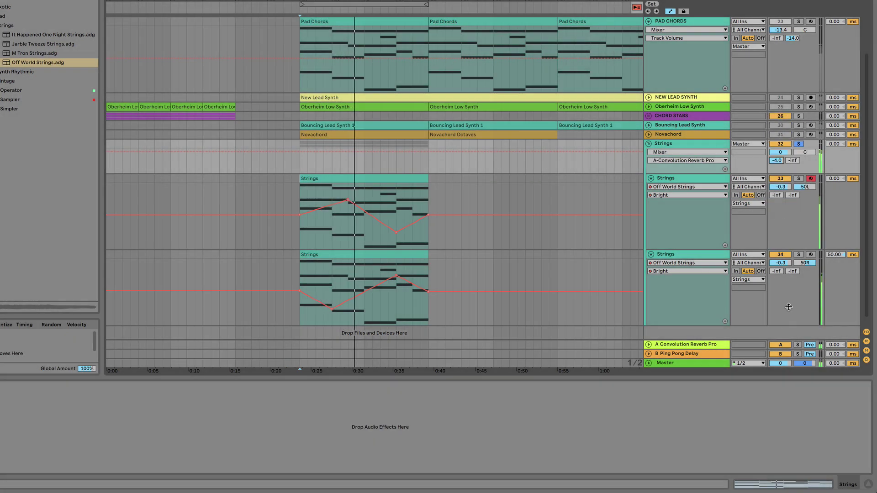
{"action": "left_click", "coordinate": [798, 344]}
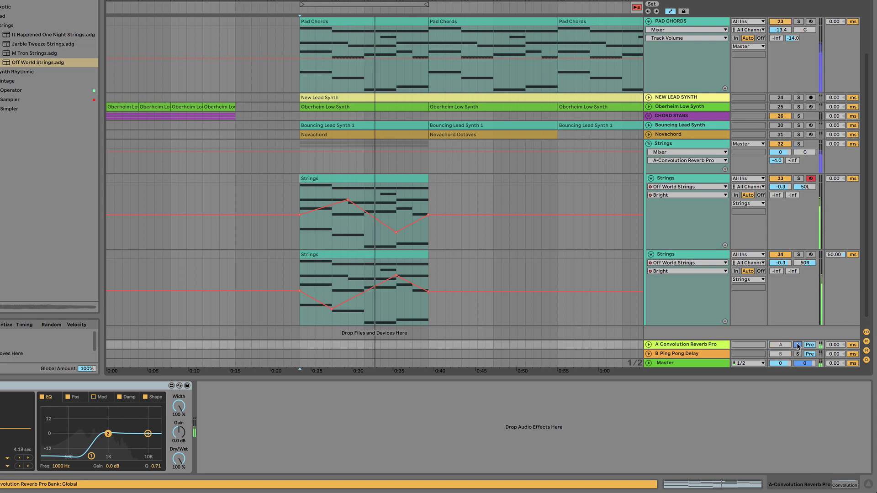
Solo and unsolo the Strings group to compare, then restart playback from the loop start
{"action": "left_click", "coordinate": [682, 149]}
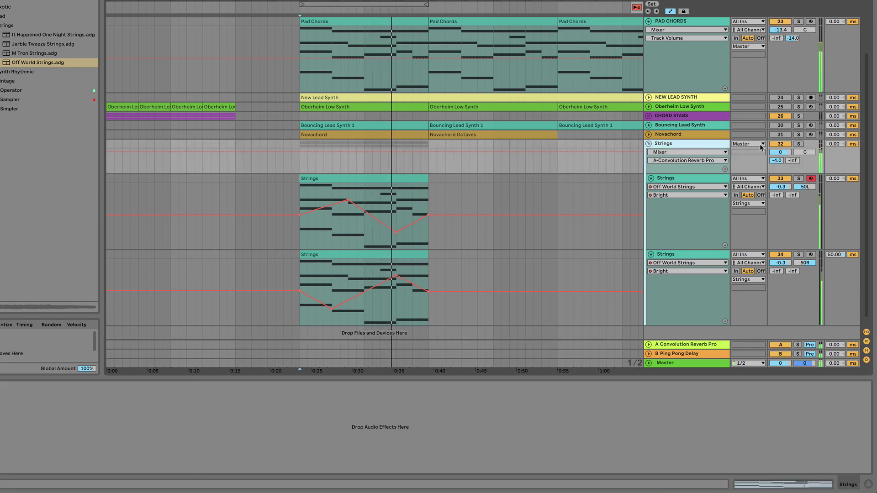
{"action": "left_click", "coordinate": [798, 144]}
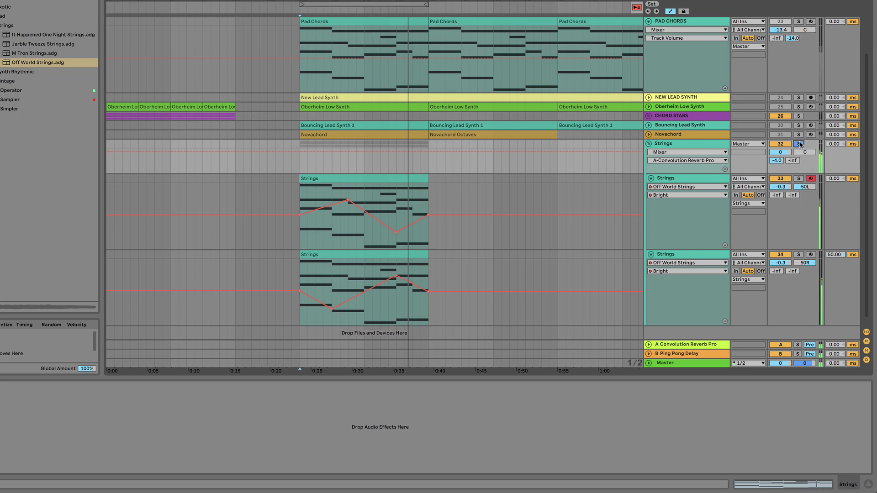
{"action": "left_click", "coordinate": [798, 144]}
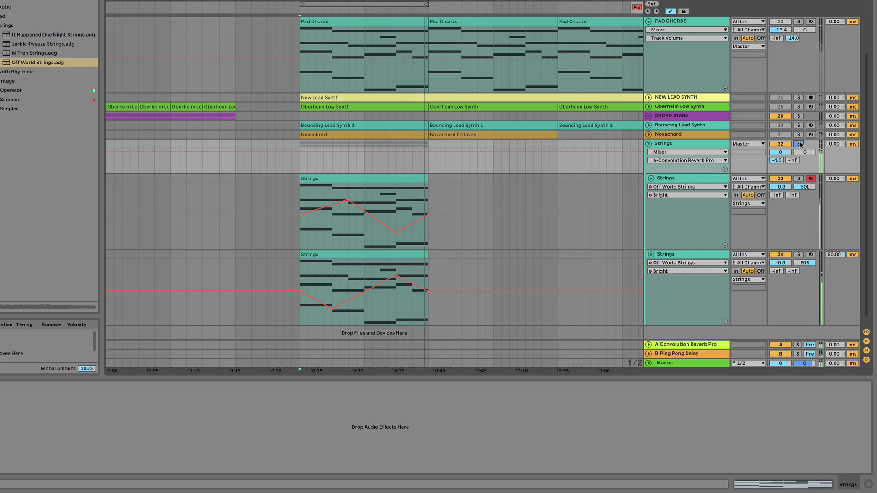
{"action": "left_click", "coordinate": [680, 144]}
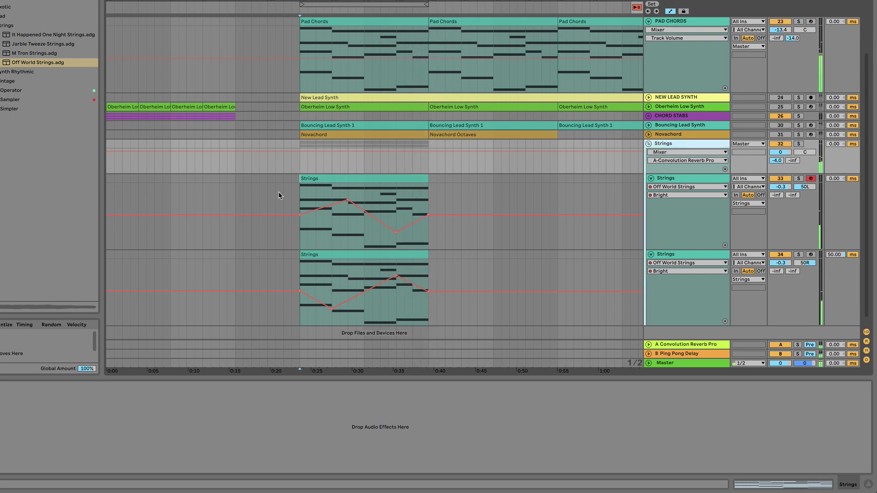
{"action": "left_click", "coordinate": [323, 177]}
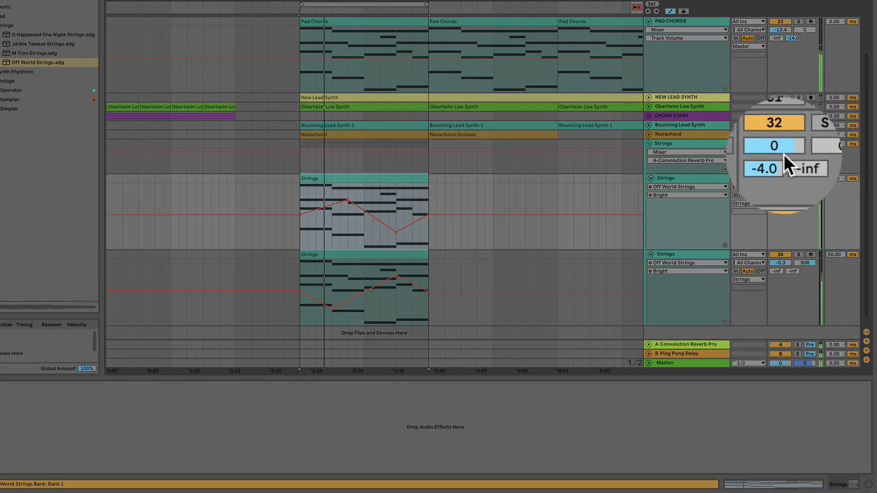
Lower the Strings group volume to -8.4 dB and fold the group closed
{"action": "left_click_drag", "start_coordinate": [780, 152], "coordinate": [778, 155]}
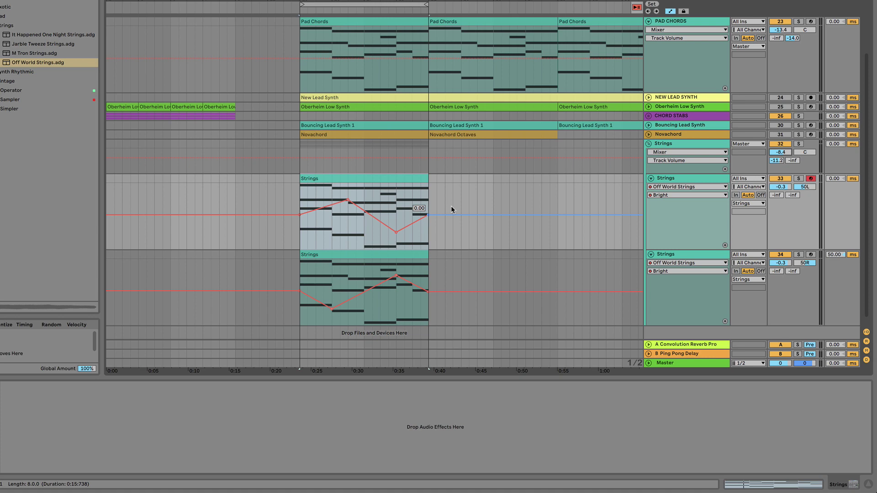
{"action": "left_click", "coordinate": [671, 145]}
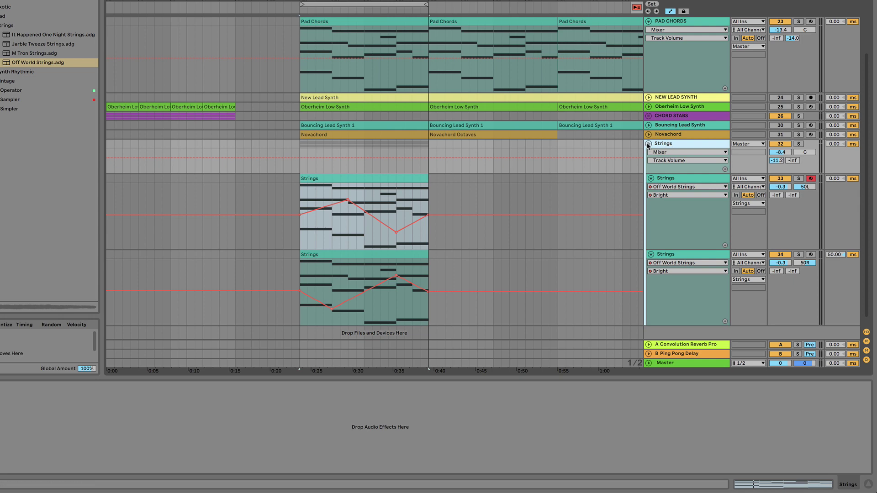
{"action": "left_click", "coordinate": [648, 145]}
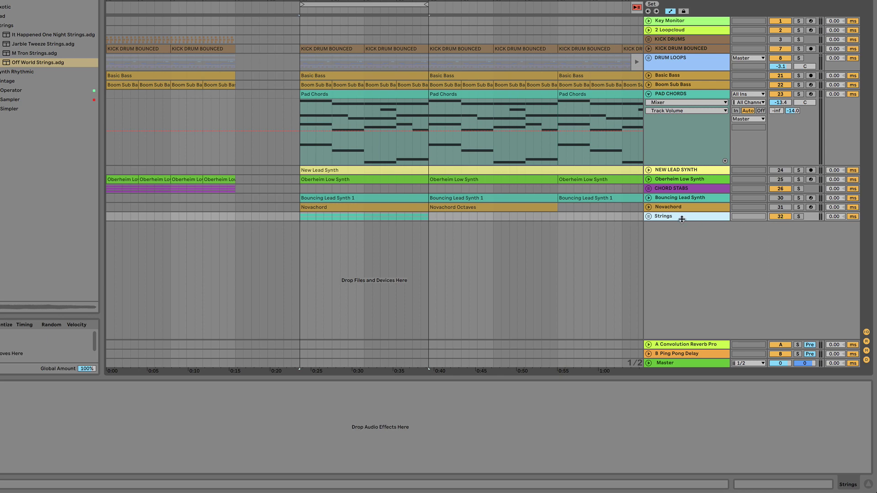
Fold Strings tracks 33 and 34 inside the group, deactivate the Strings group, and play
{"action": "left_click", "coordinate": [648, 216]}
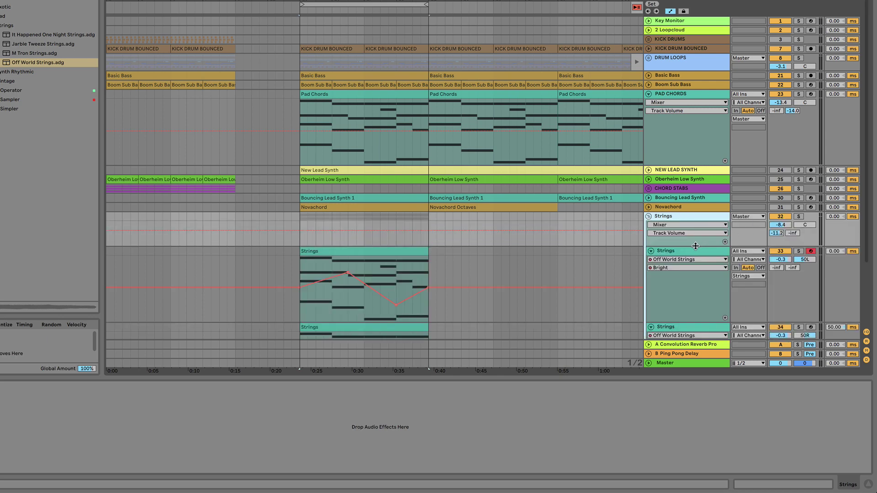
{"action": "left_click", "coordinate": [651, 252]}
{"action": "left_click", "coordinate": [650, 260]}
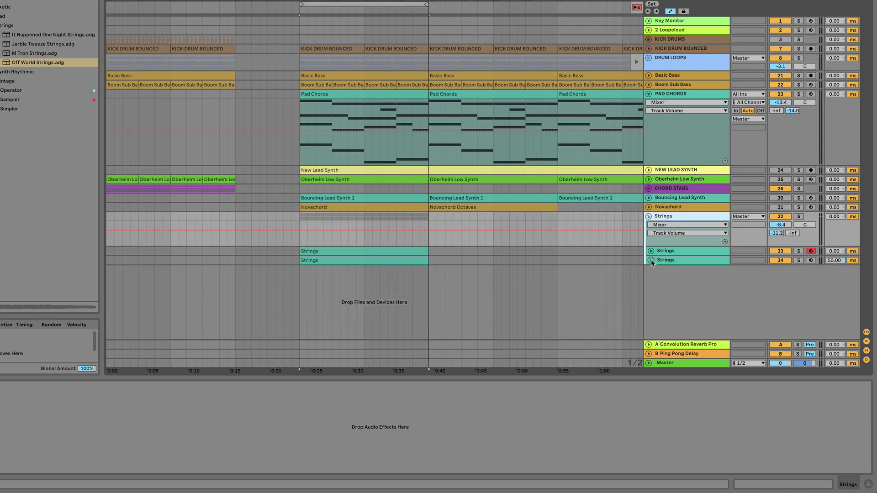
{"action": "left_click", "coordinate": [781, 217]}
{"action": "key", "text": "space"}
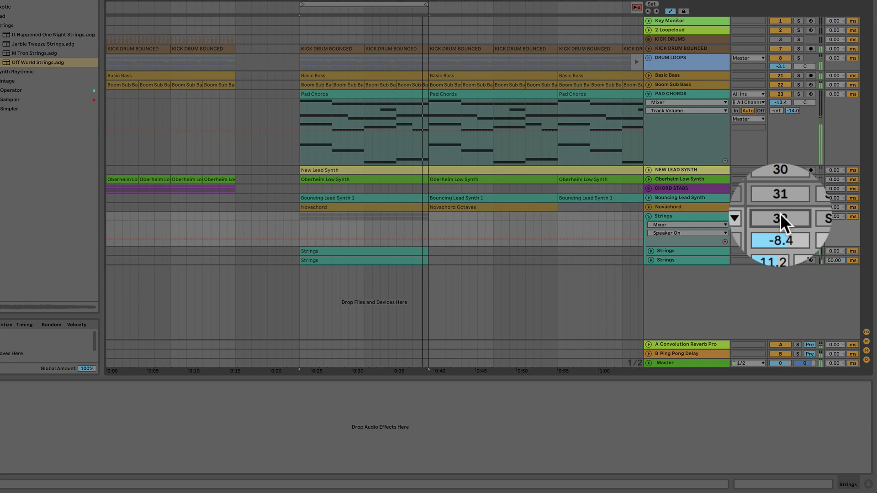
Reactivate Strings and NEW LEAD SYNTH, set Strings Send A near -8.7 dB, loop from 0:00
{"action": "left_click", "coordinate": [780, 216]}
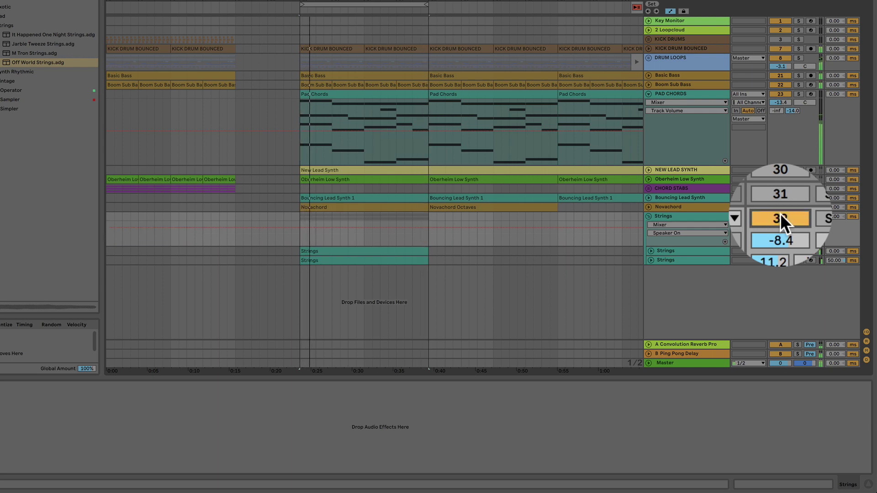
{"action": "left_click", "coordinate": [777, 234]}
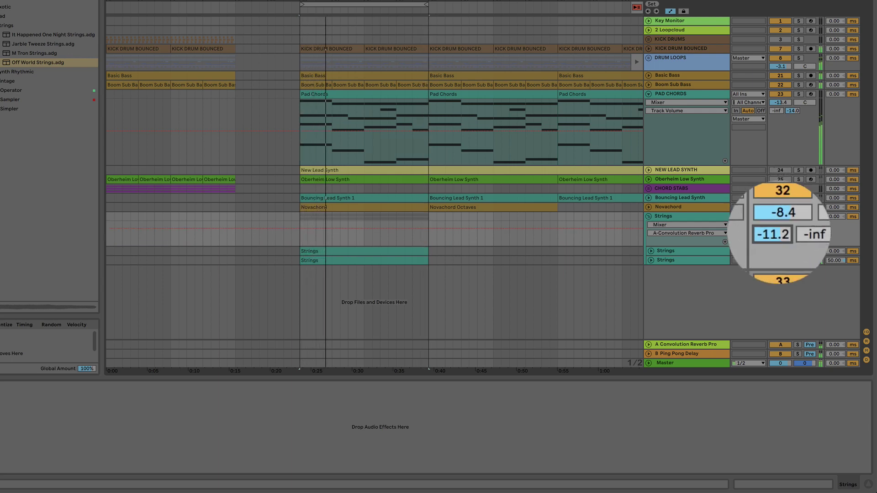
{"action": "mouse_move", "coordinate": [777, 235]}
{"action": "left_mouse_down"}
{"action": "mouse_move", "coordinate": [780, 222]}
{"action": "mouse_move", "coordinate": [776, 236]}
{"action": "left_mouse_up"}
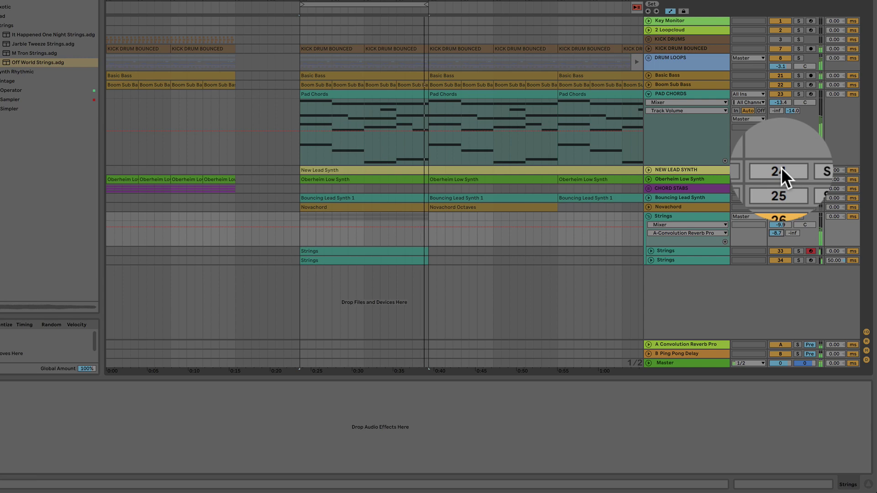
{"action": "left_click", "coordinate": [781, 169]}
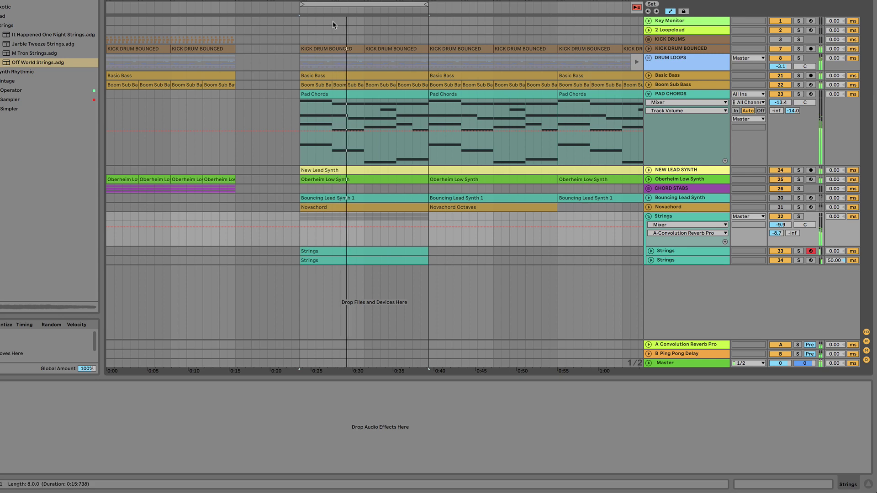
{"action": "left_click_drag", "start_coordinate": [302, 2], "coordinate": [108, 2]}
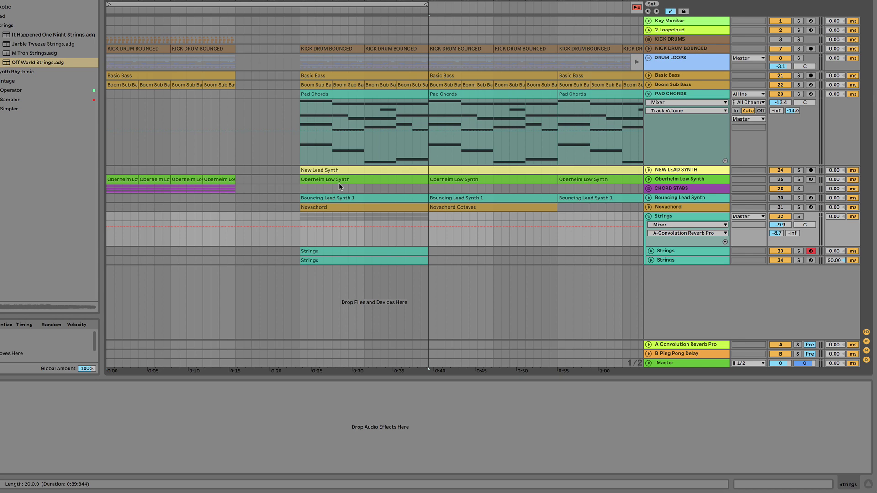
Check Oberheim Low Synth and Drum Loops devices, settle on Basic Bass's chain, and play
{"action": "left_click", "coordinate": [118, 179]}
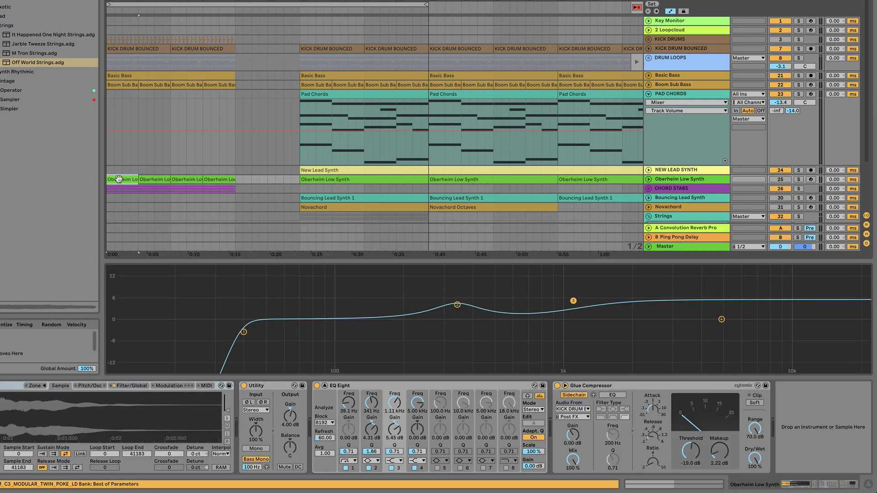
{"action": "left_click", "coordinate": [113, 75]}
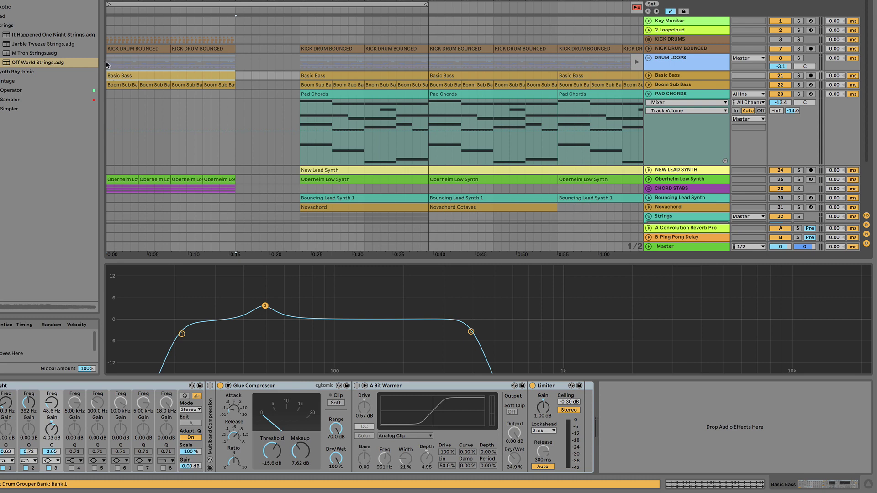
{"action": "left_click", "coordinate": [106, 64]}
{"action": "left_click", "coordinate": [113, 76]}
{"action": "key", "text": "space"}
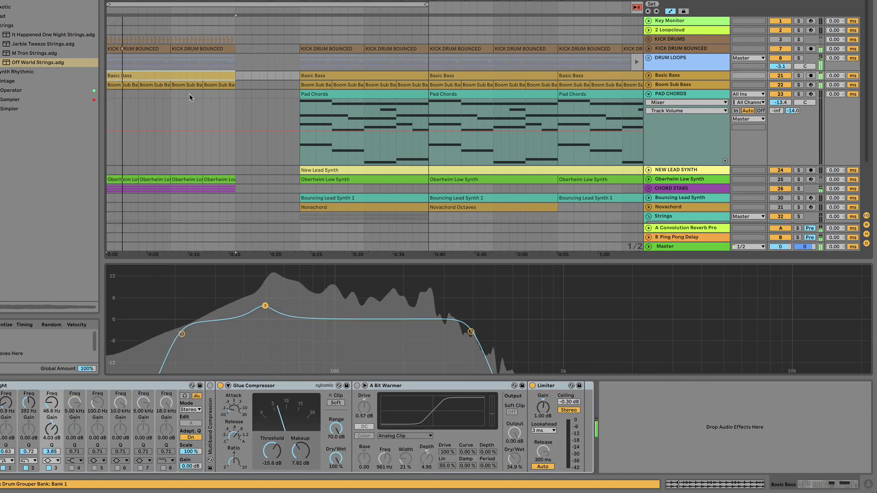